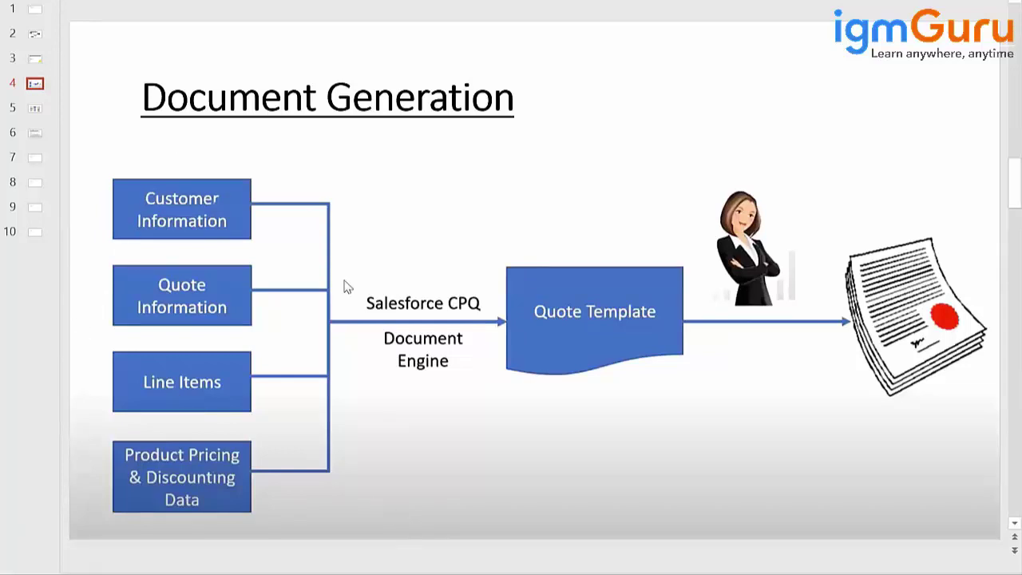
# - Leave the PowerPoint Document Generation slideshow for the browser showing quote Q-00209
pyautogui.hotkey('alt', 'Tab')
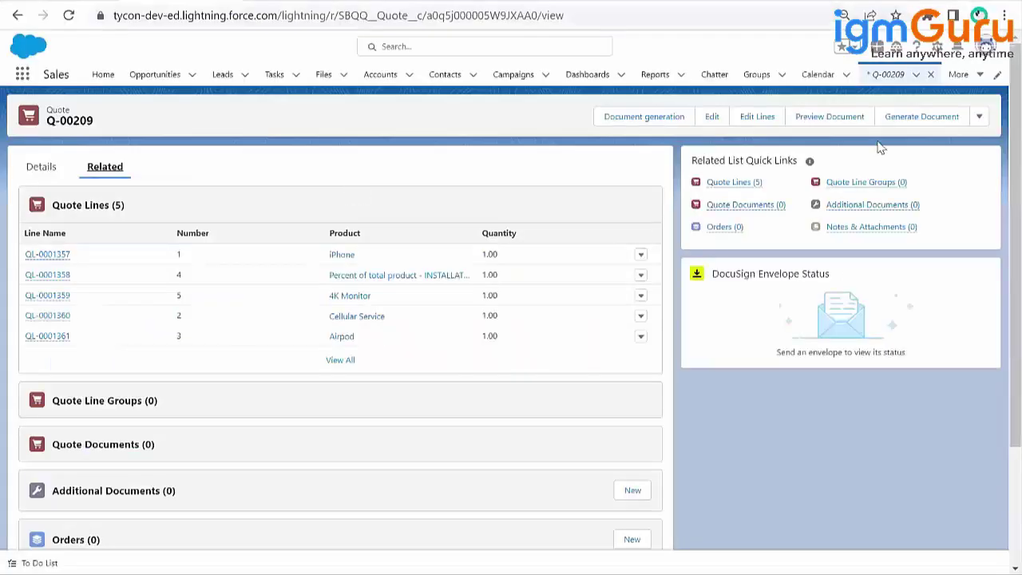
# - Bring up Q-00209's related lists and view the full list of its five quote lines
pyautogui.click(44, 171)
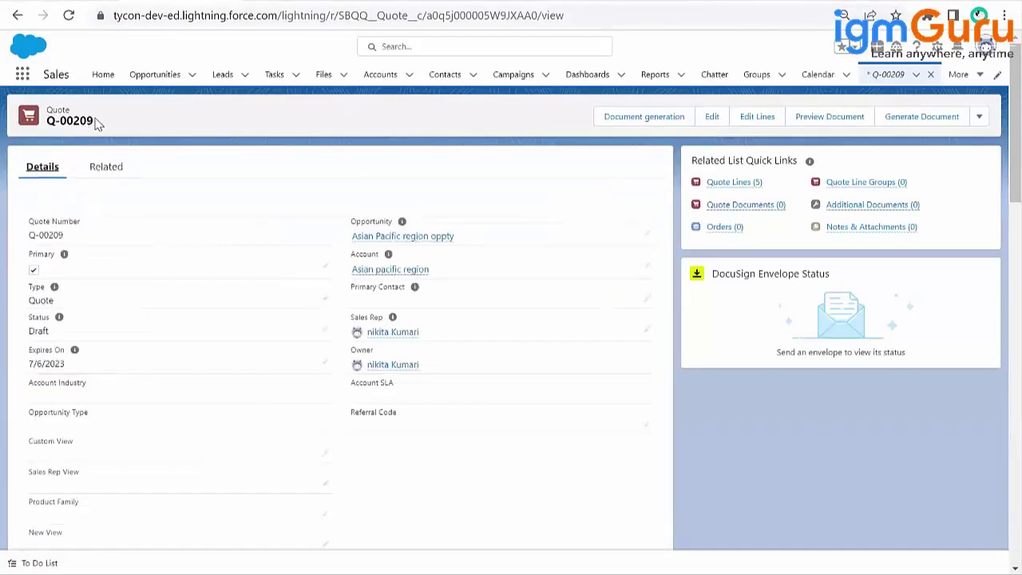
pyautogui.click(107, 175)
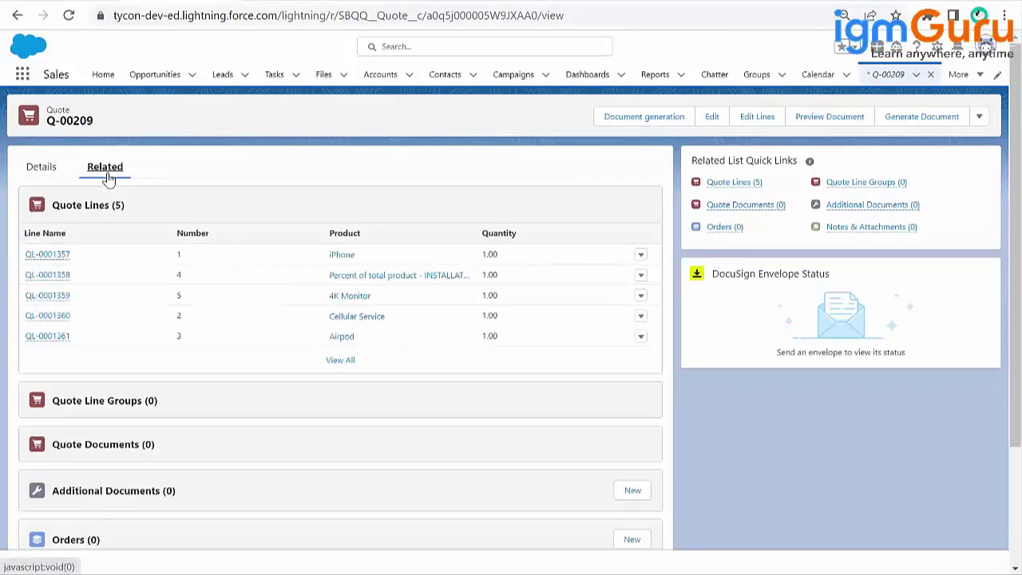
pyautogui.click(351, 366)
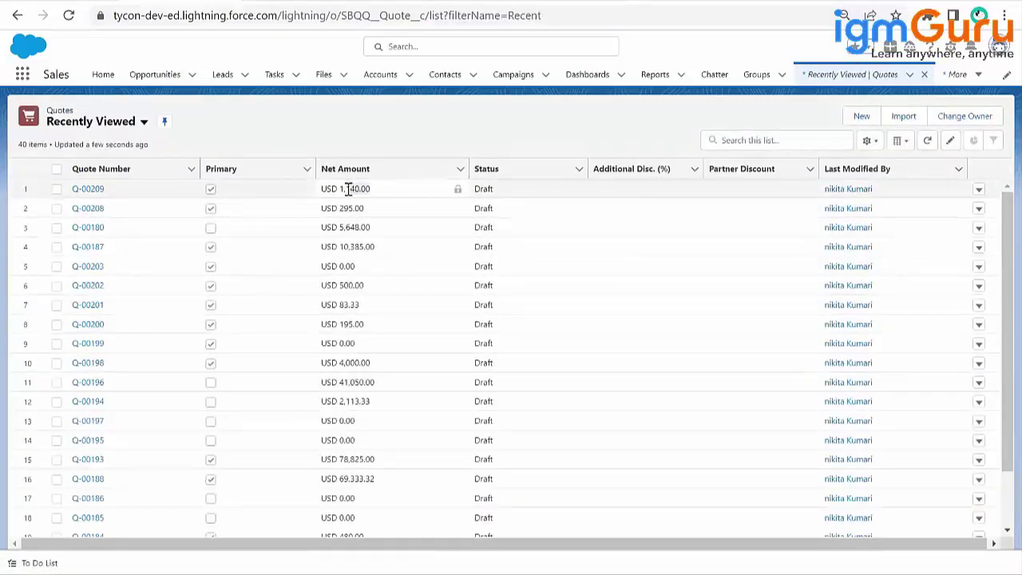
# - Check Q-00209's USD 1,140.00 net amount and return to its record details
pyautogui.click(322, 190)
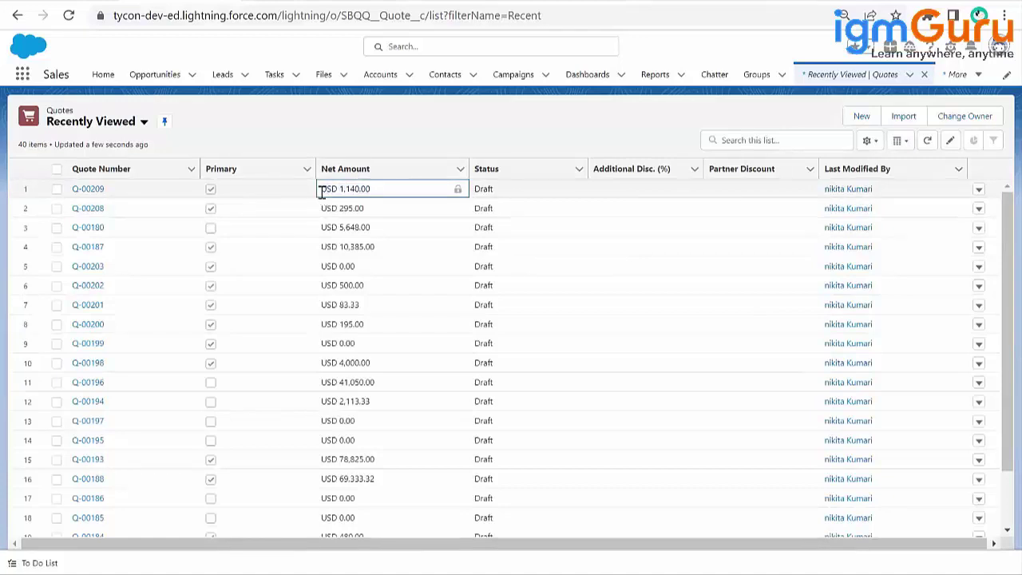
pyautogui.click(99, 195)
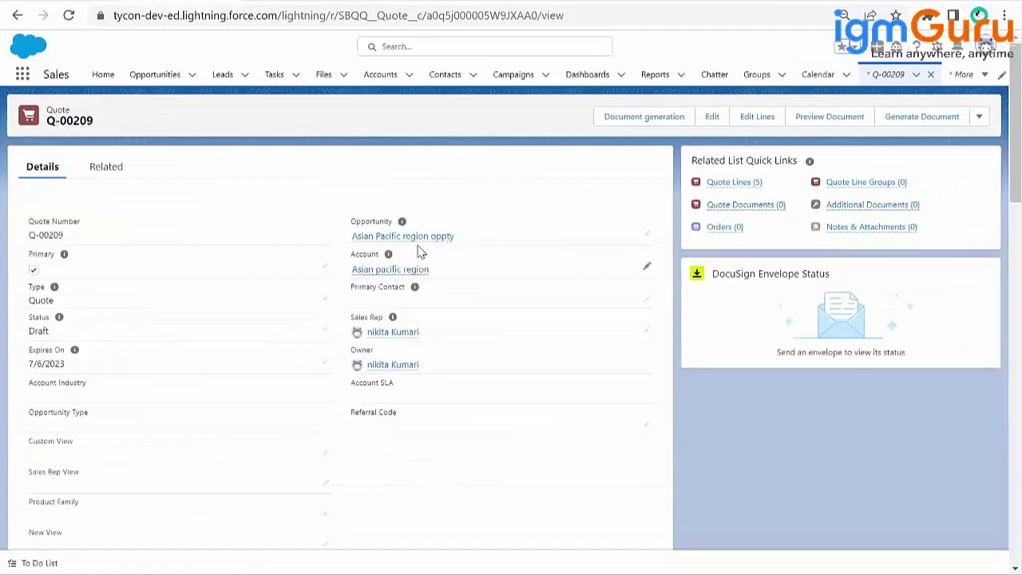
pyautogui.moveTo(419, 245)
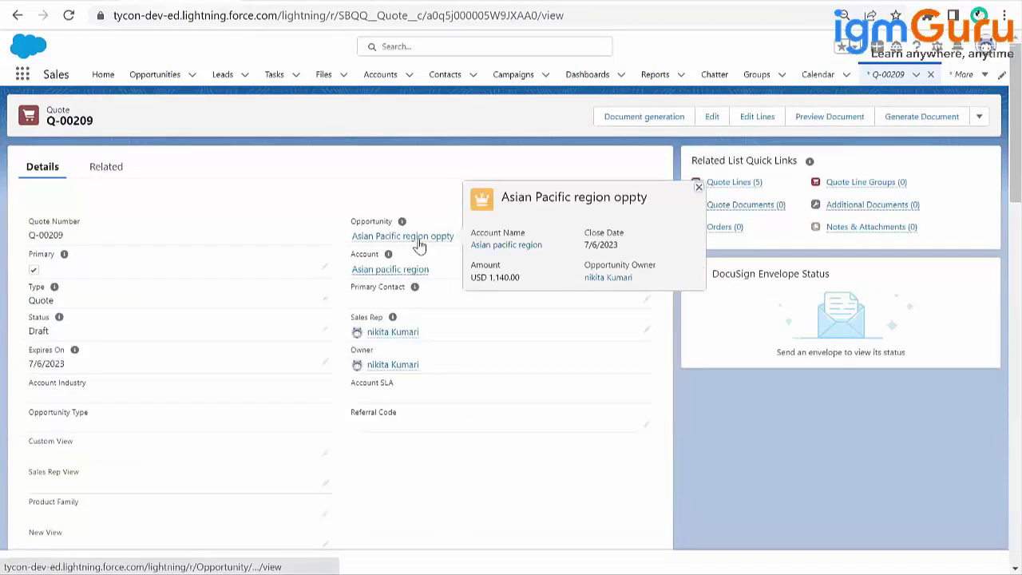
pyautogui.moveTo(413, 269)
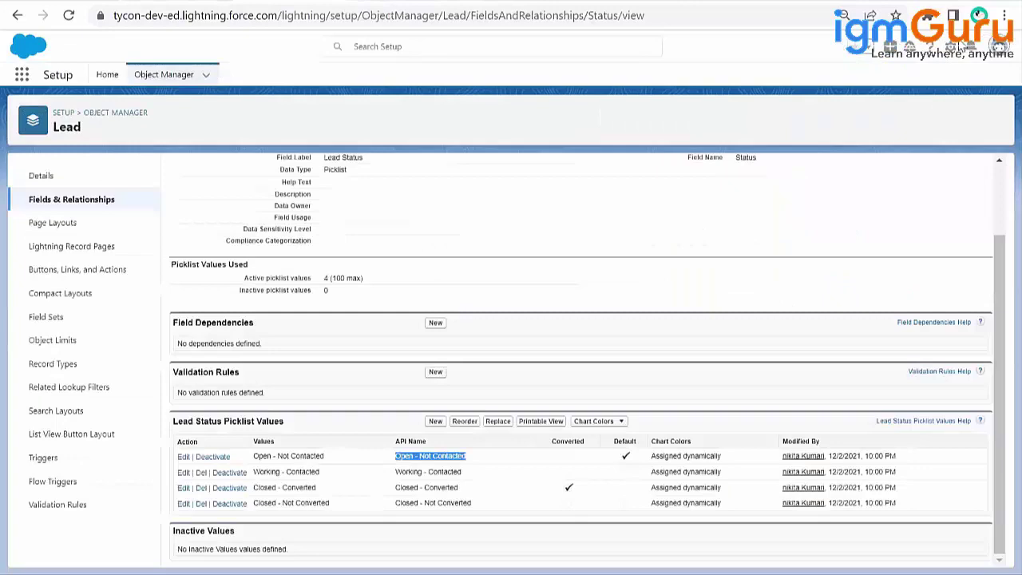
# - Go to Setup's Object Manager and pick the Quote object (SBQQ__Quote__c), filtering with 'qu'
pyautogui.click(950, 46)
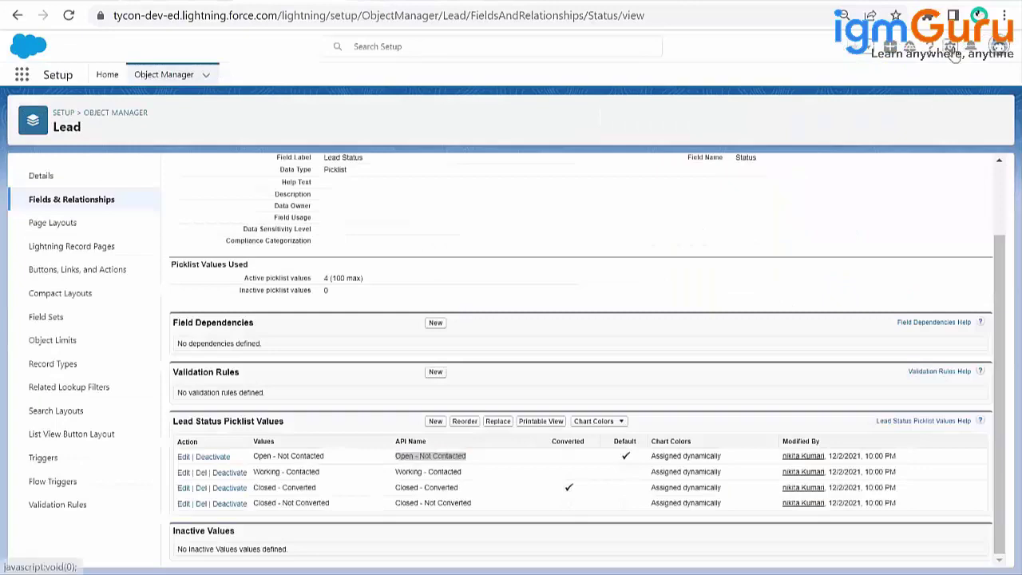
pyautogui.click(901, 89)
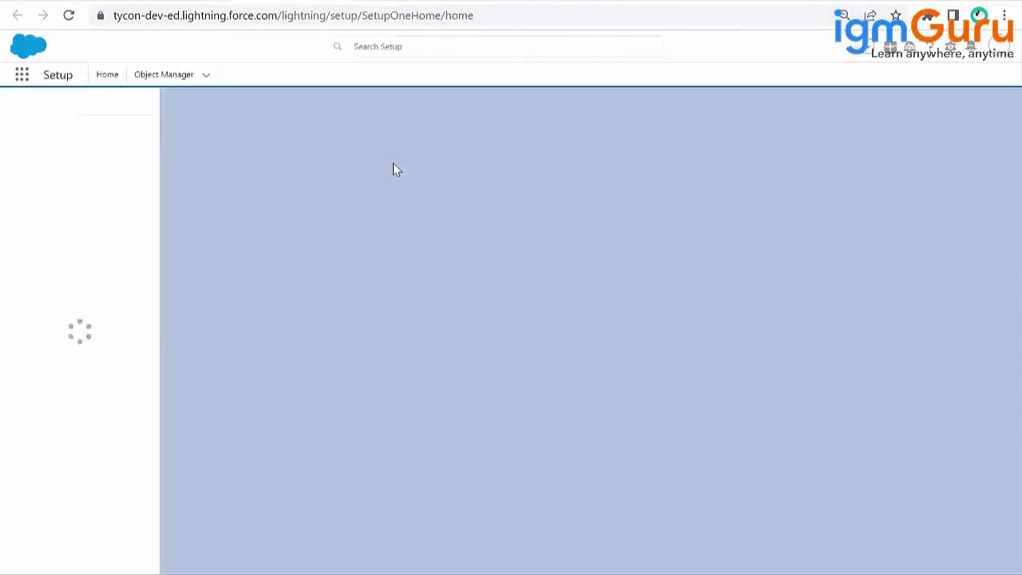
pyautogui.click(158, 80)
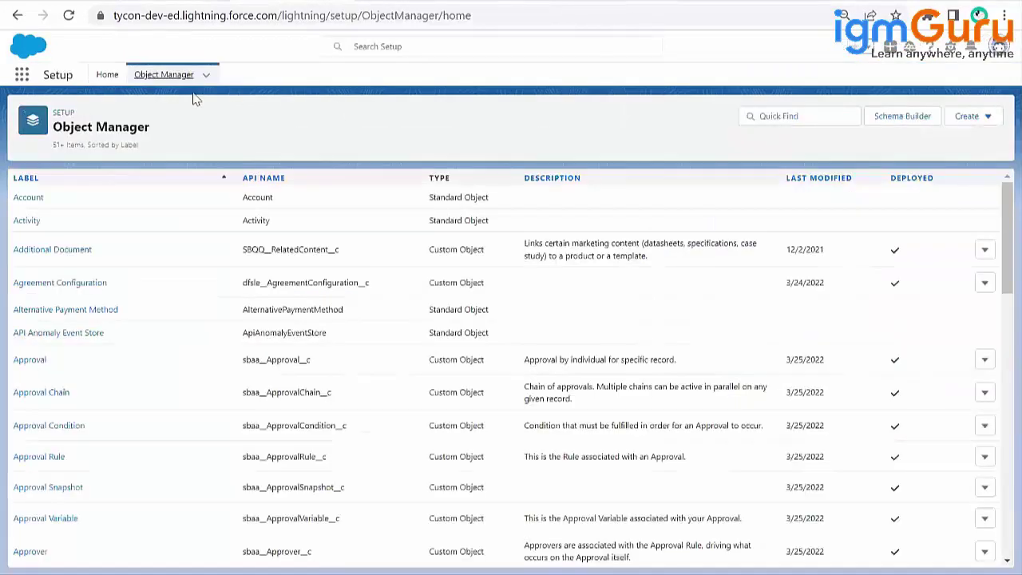
pyautogui.click(780, 119)
pyautogui.write('quote')
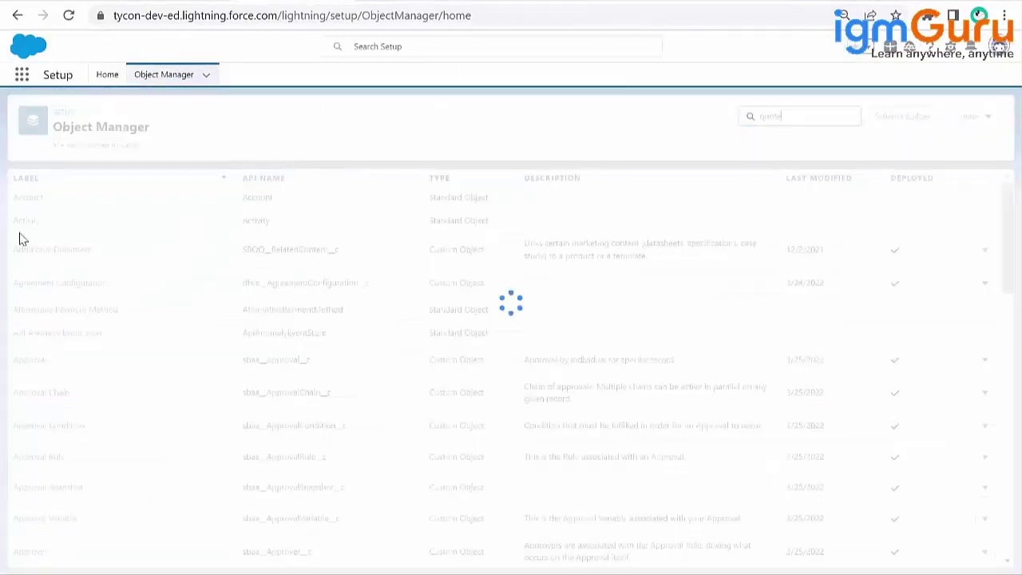
pyautogui.click(19, 204)
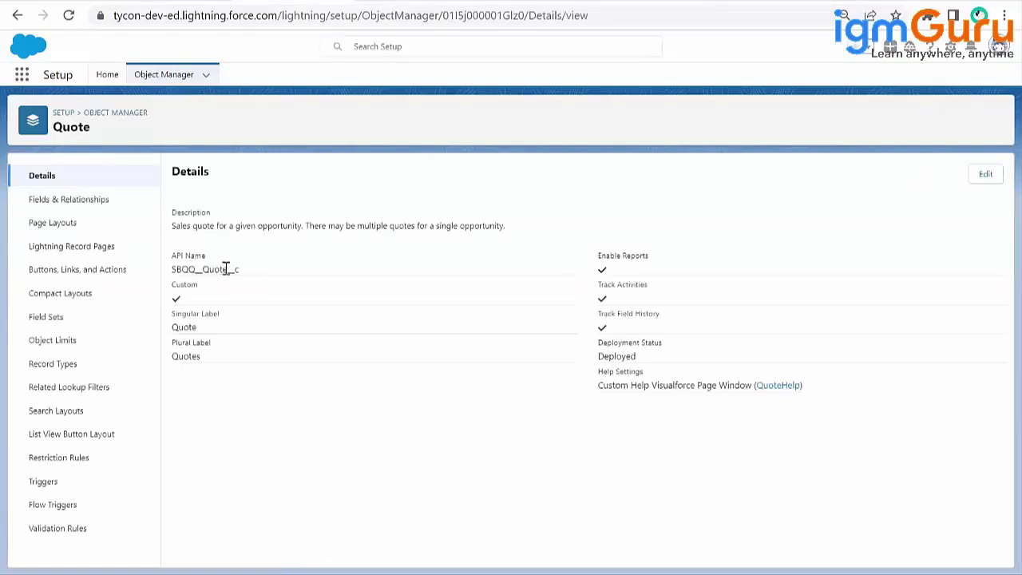
# - Edit the Quote object's Quote Layout with the Buttons palette showing
pyautogui.click(48, 227)
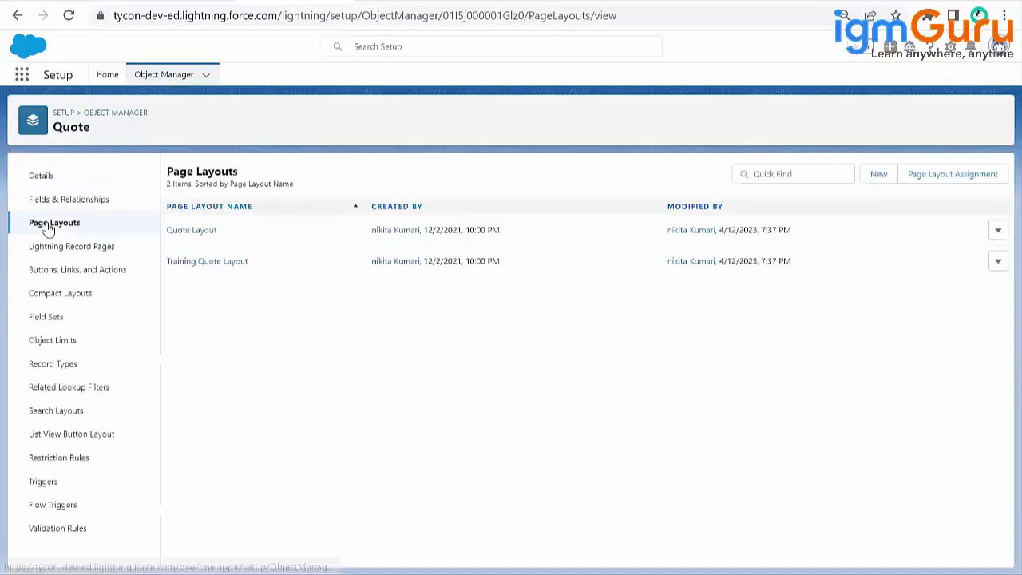
pyautogui.click(194, 232)
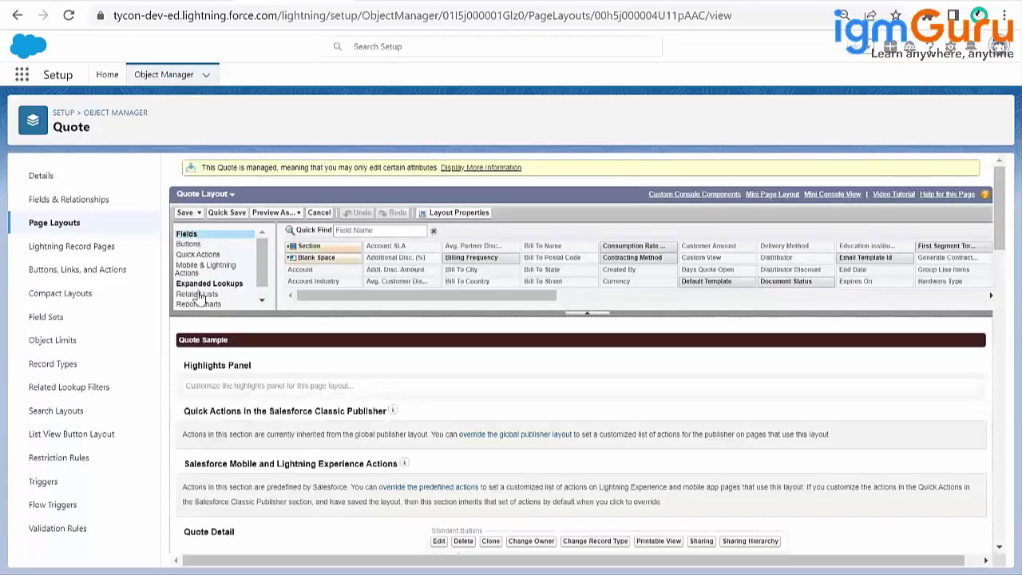
pyautogui.click(199, 294)
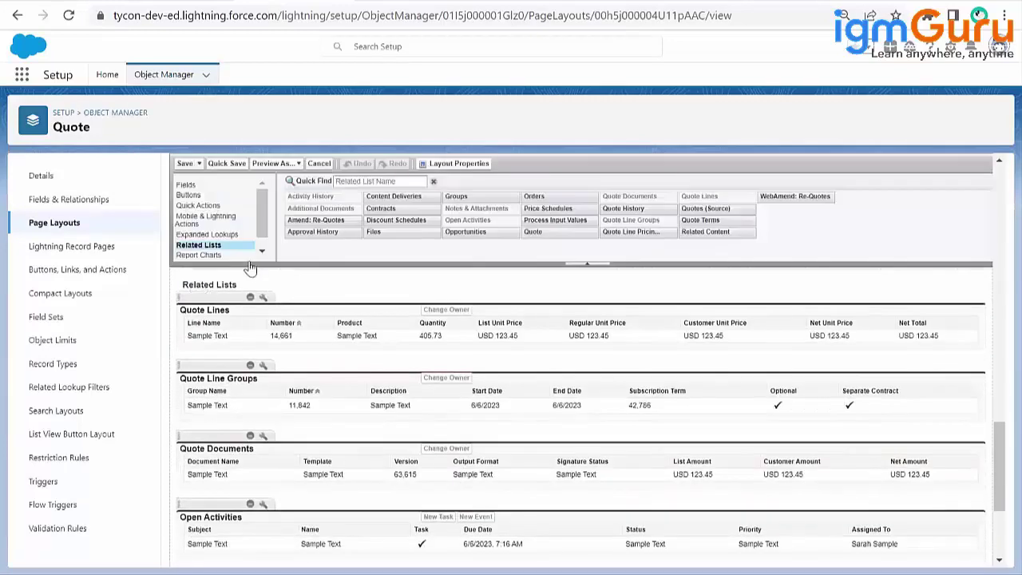
pyautogui.click(190, 195)
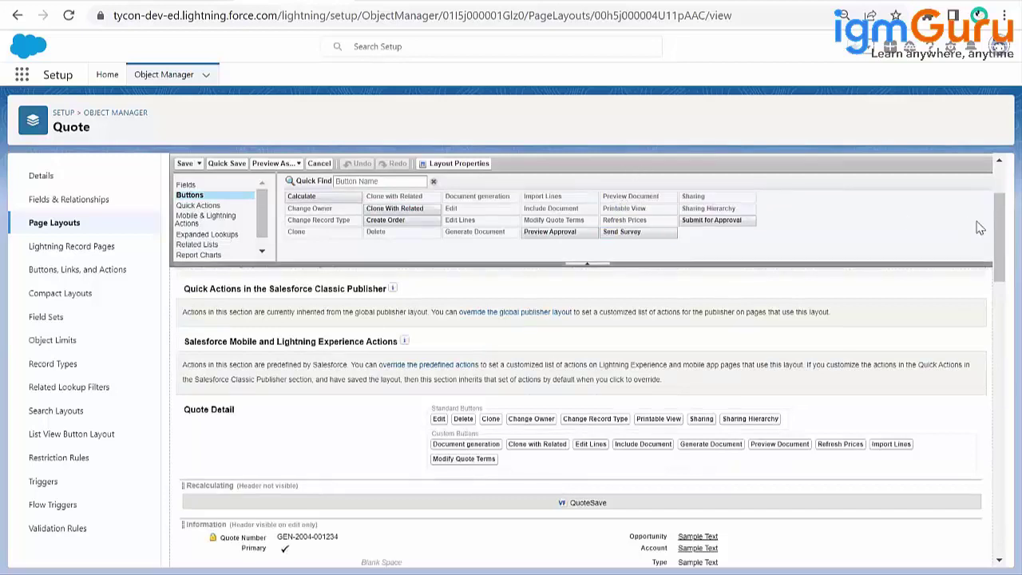
# - Place Submit for Approval in Quote Detail's Standard Buttons and save the Quote Layout
pyautogui.moveTo(996, 199); pyautogui.dragTo(999, 334)
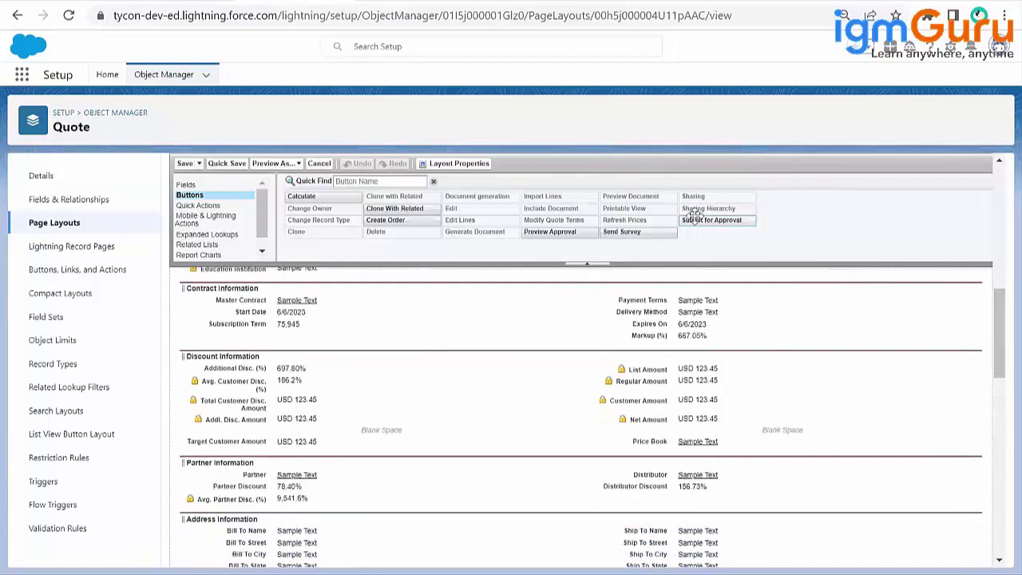
pyautogui.moveTo(695, 216); pyautogui.dragTo(1001, 247)
pyautogui.moveTo(704, 221); pyautogui.dragTo(679, 240)
pyautogui.moveTo(999, 240); pyautogui.dragTo(1000, 440)
pyautogui.moveTo(708, 219); pyautogui.dragTo(684, 306)
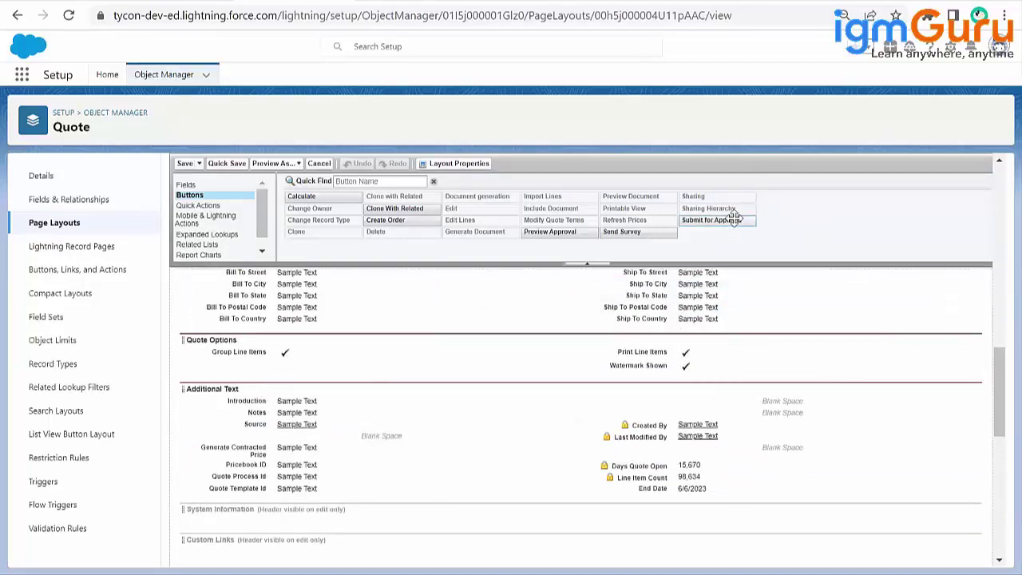
pyautogui.scroll(10, 993, 297)
pyautogui.moveTo(703, 270); pyautogui.dragTo(532, 528)
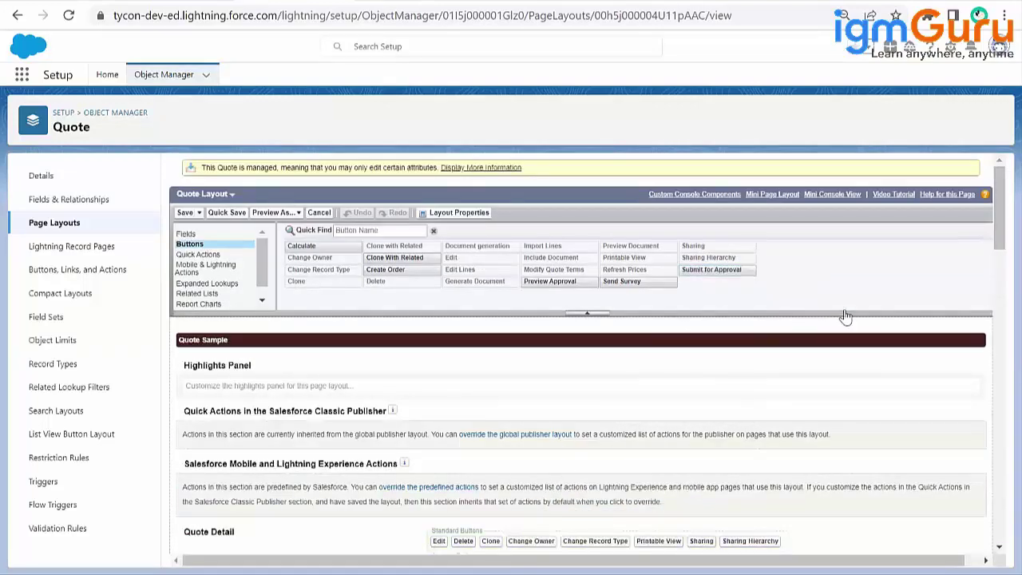
pyautogui.scroll(-2, 999, 228)
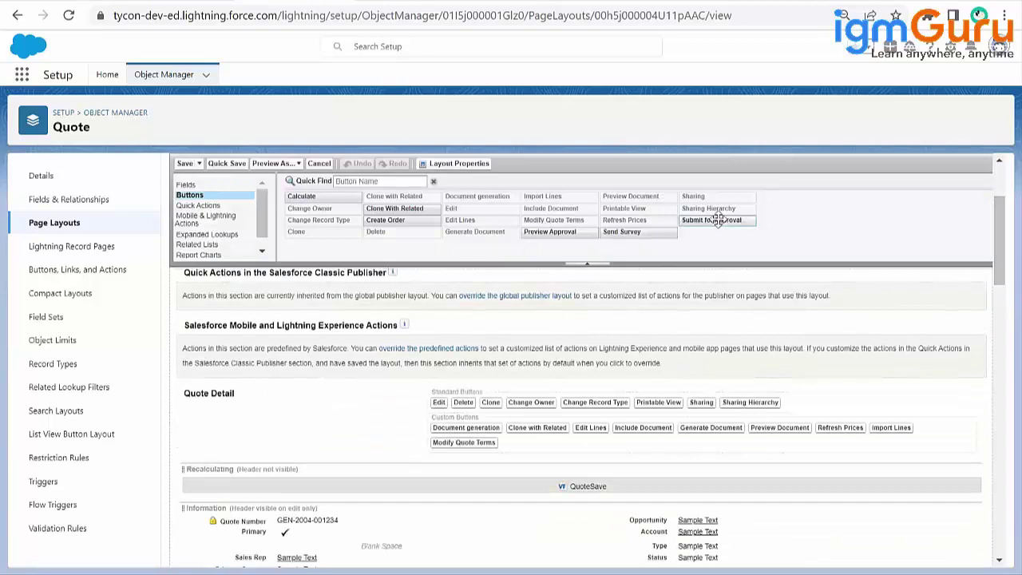
pyautogui.moveTo(713, 214); pyautogui.dragTo(633, 431)
pyautogui.click(185, 163)
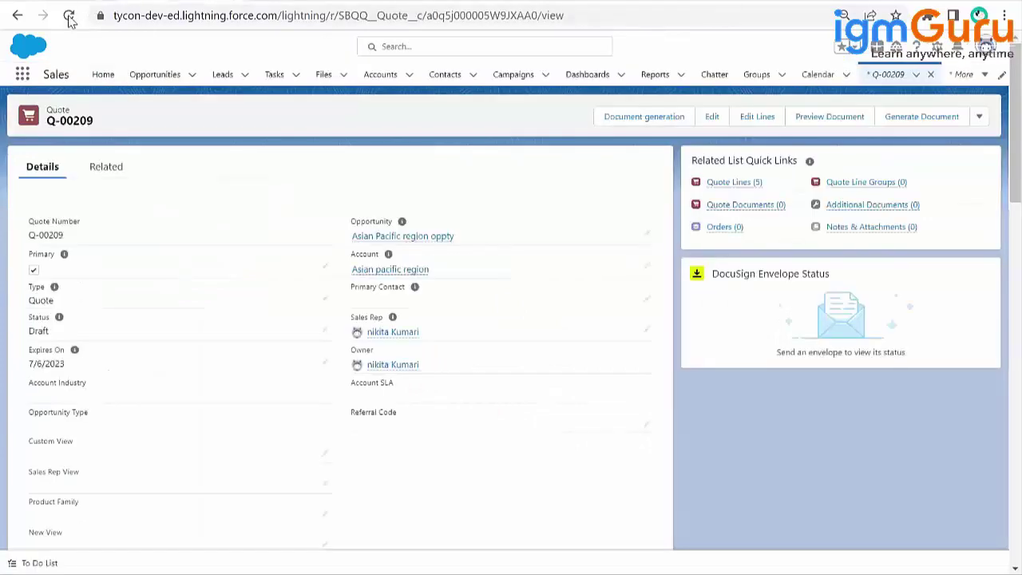
# - Reload quote Q-00209 and scan its additional actions list for Submit for Approval
pyautogui.click(69, 16)
pyautogui.click(979, 117)
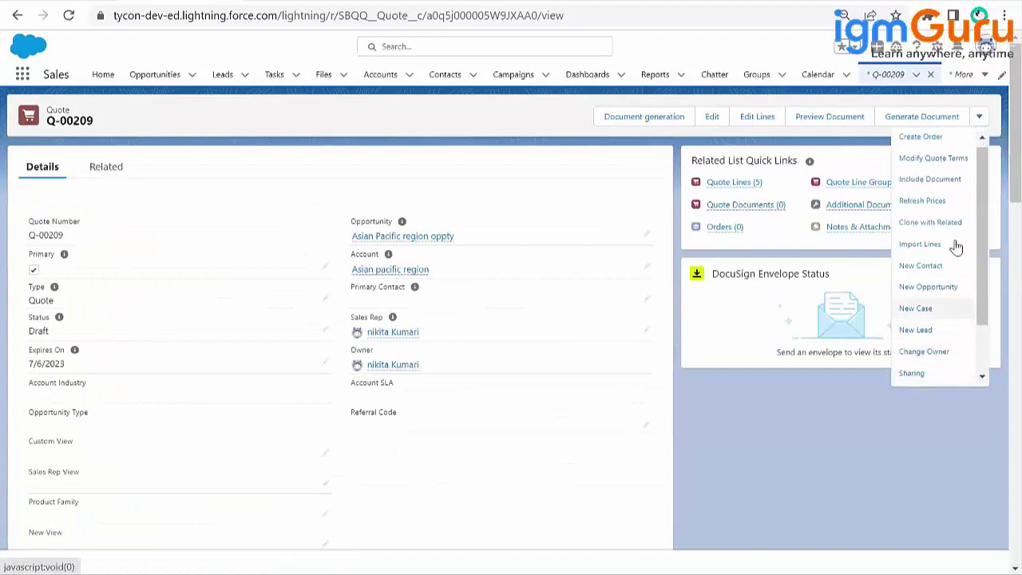
pyautogui.scroll(-1, 982, 373)
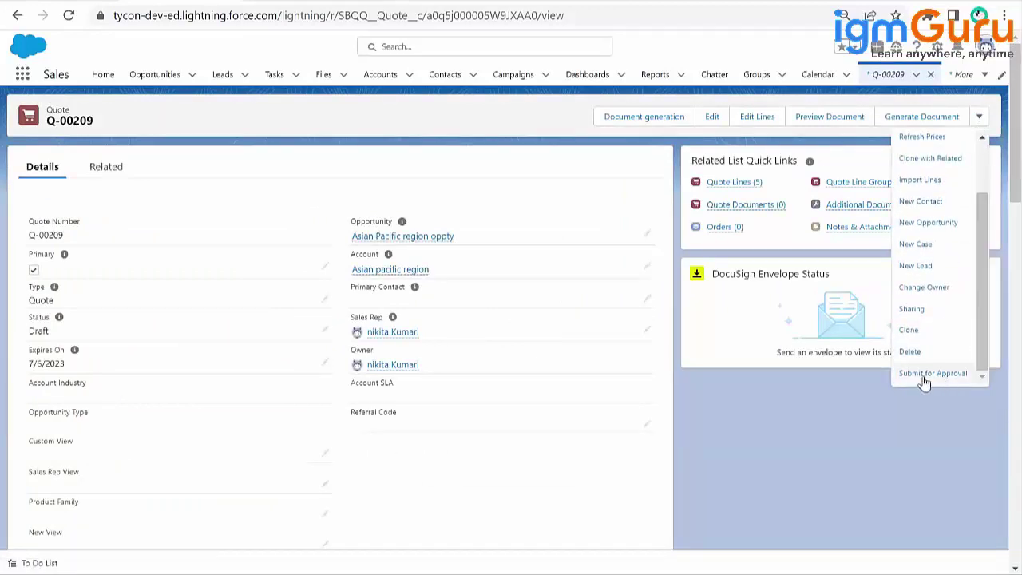
pyautogui.scroll(1, 981, 144)
pyautogui.scroll(2, 982, 144)
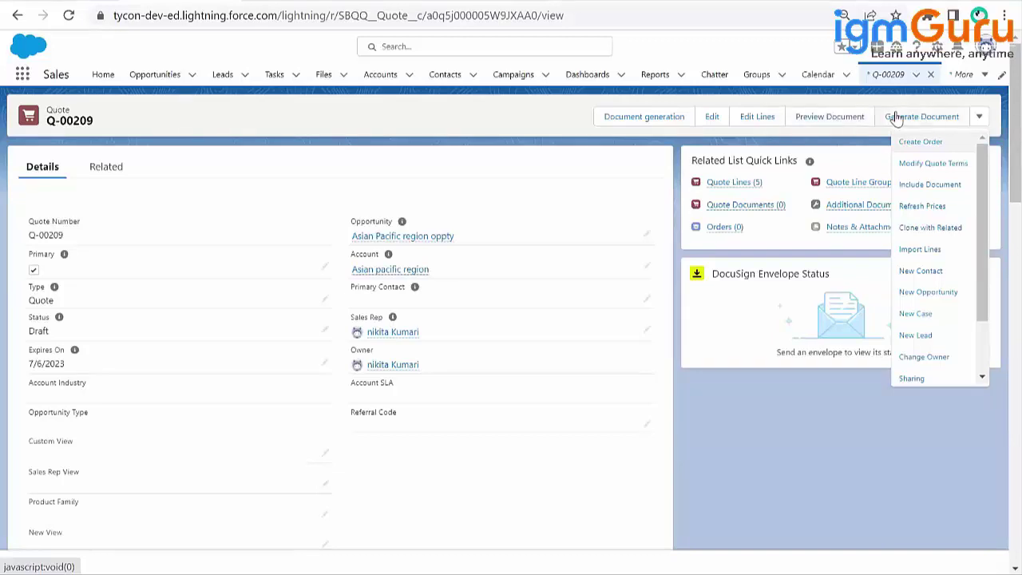
# - Preview Q-00209's Training Sample document, save the PDF, and show the downloaded file's options
pyautogui.click(829, 120)
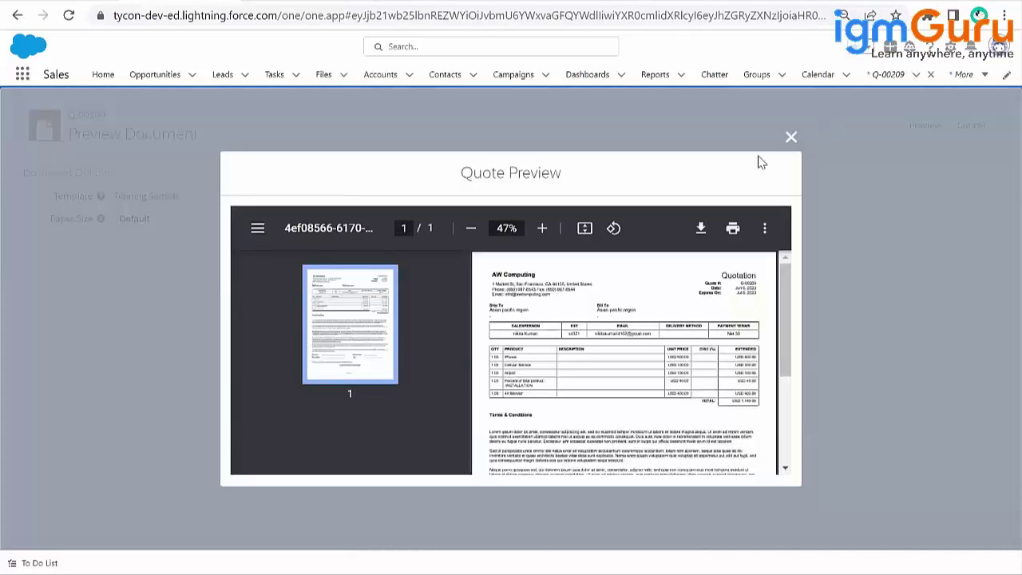
pyautogui.click(701, 231)
pyautogui.click(392, 334)
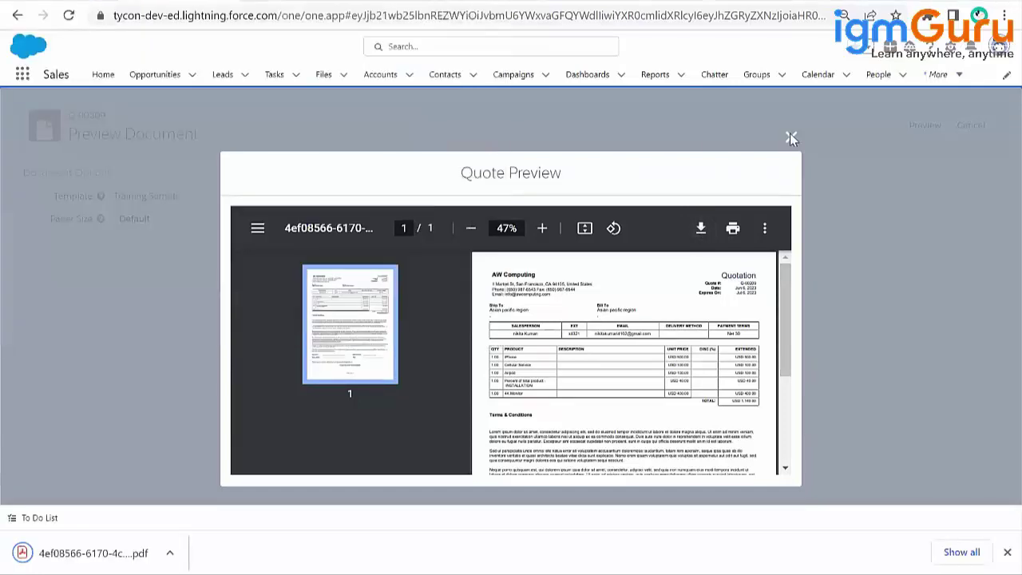
pyautogui.click(790, 136)
pyautogui.click(170, 553)
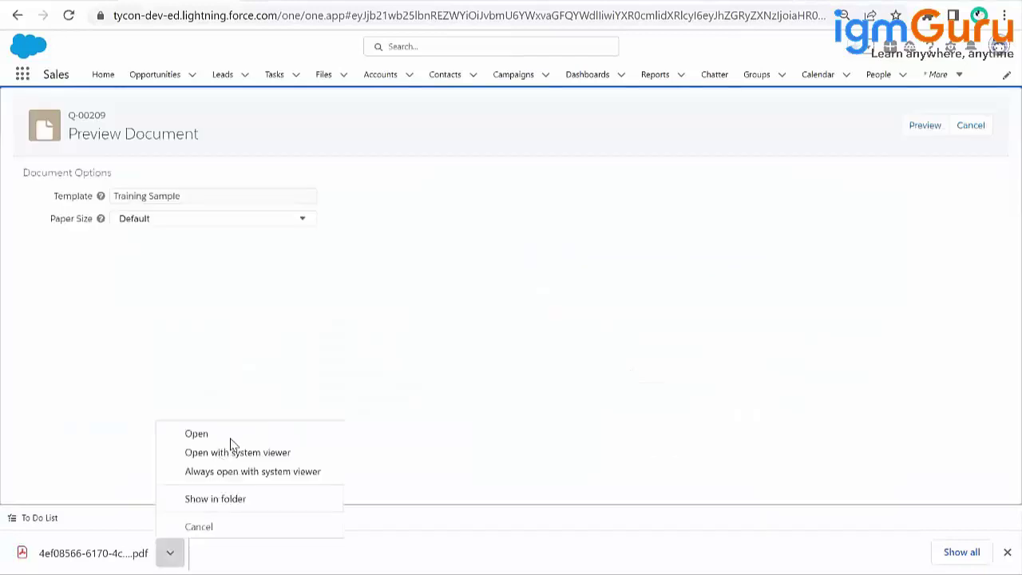
# - View the downloaded Q-00209 quotation PDF in Chrome's PDF viewer
pyautogui.click(235, 435)
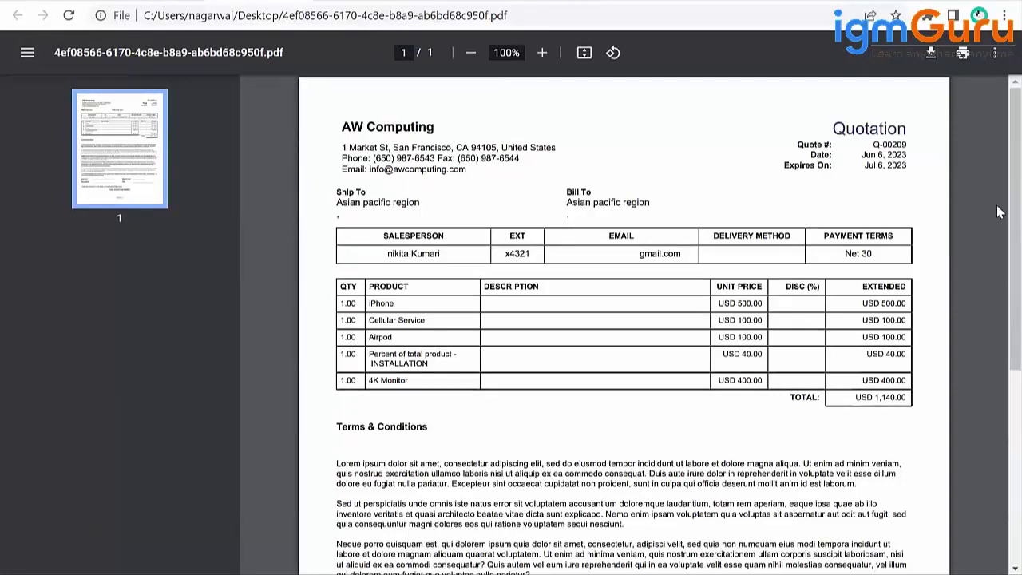
pyautogui.scroll(-1, 999, 220)
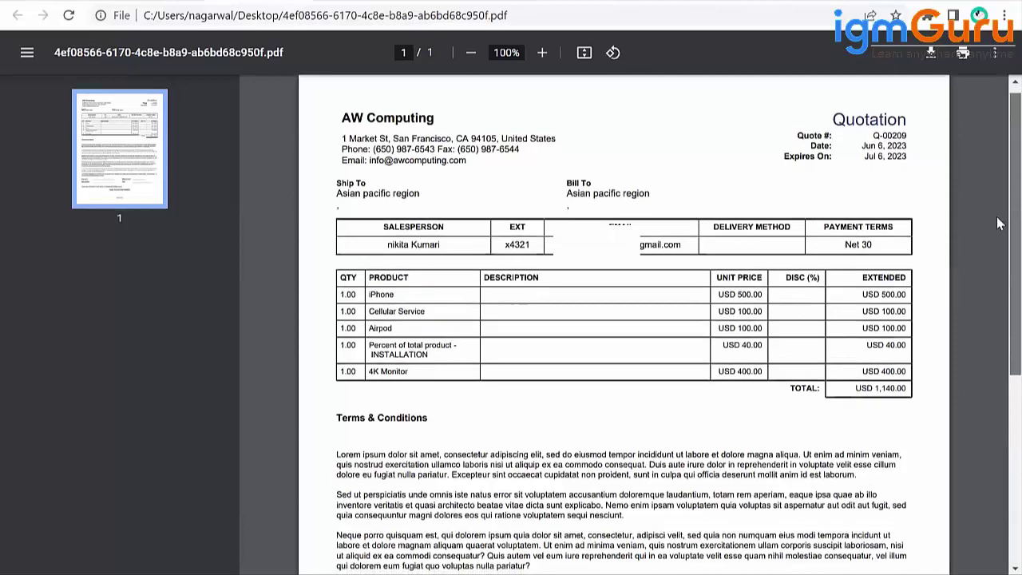
pyautogui.scroll(1, 999, 223)
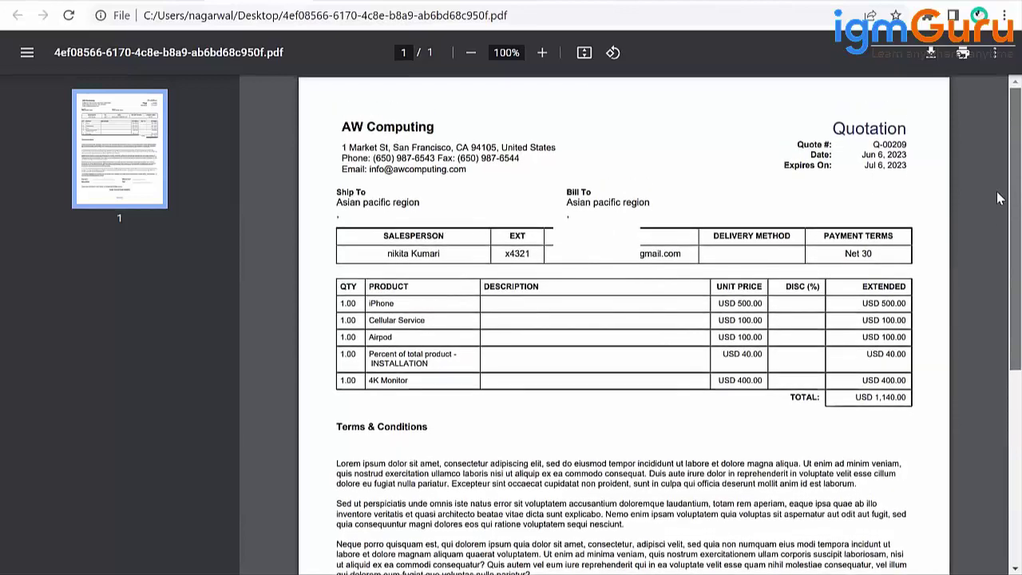
# - Highlight the Quotation header, quote number, Jul 6, 2023 expiry date and AW Computing address
pyautogui.moveTo(834, 128); pyautogui.dragTo(904, 165)
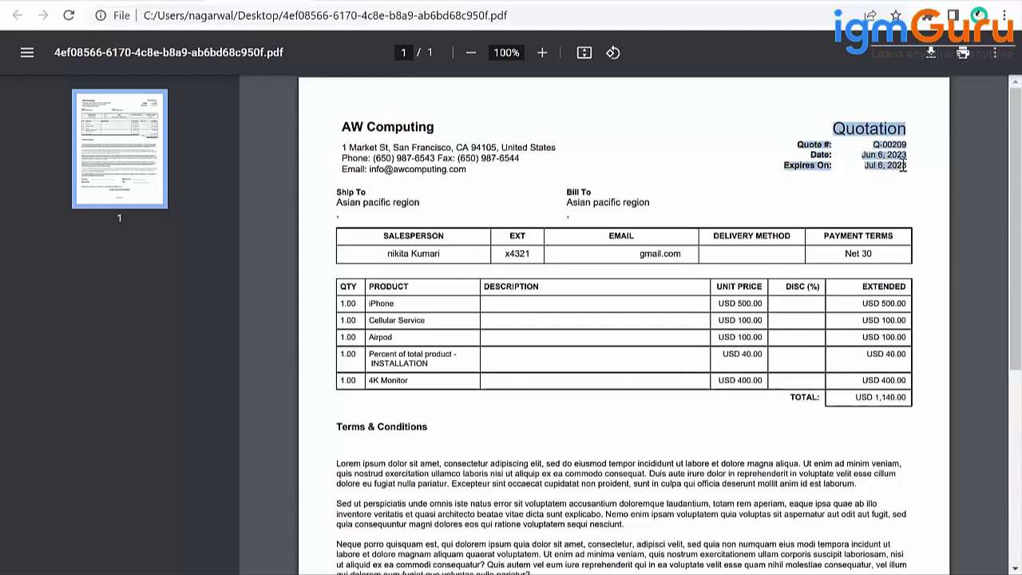
pyautogui.moveTo(799, 144); pyautogui.dragTo(916, 156)
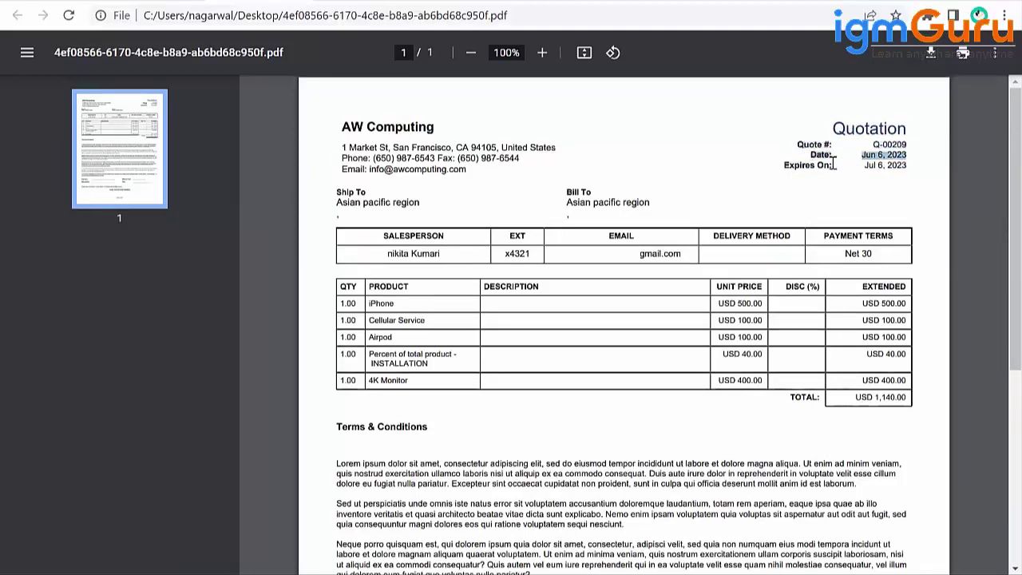
pyautogui.moveTo(783, 165); pyautogui.dragTo(908, 165)
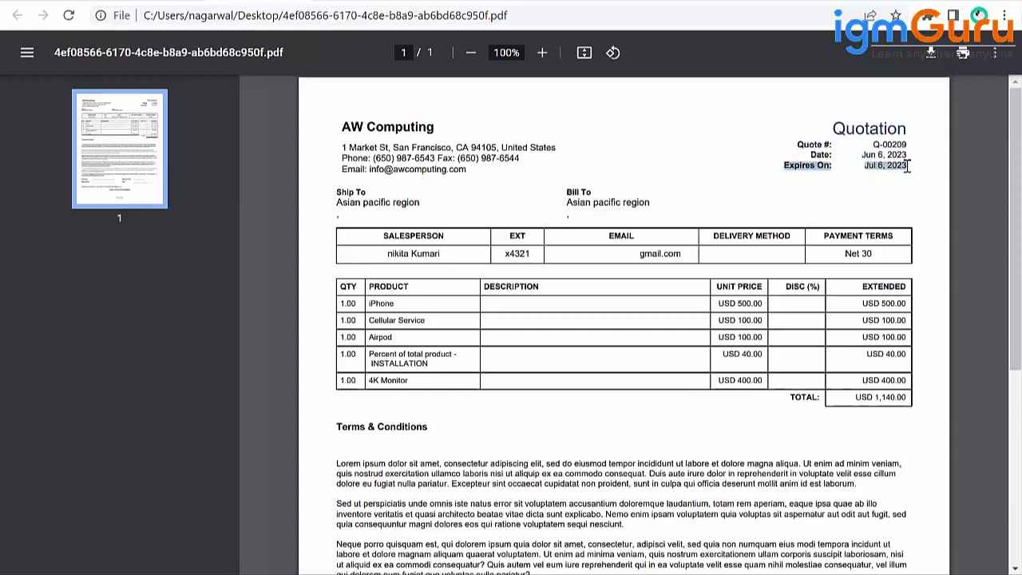
pyautogui.click(908, 165)
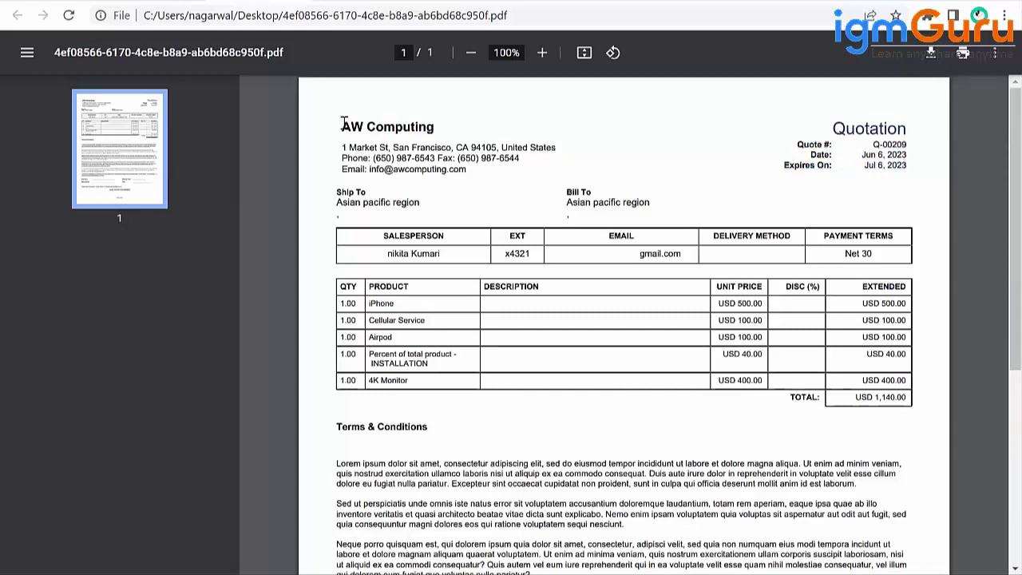
pyautogui.moveTo(348, 126); pyautogui.dragTo(475, 174)
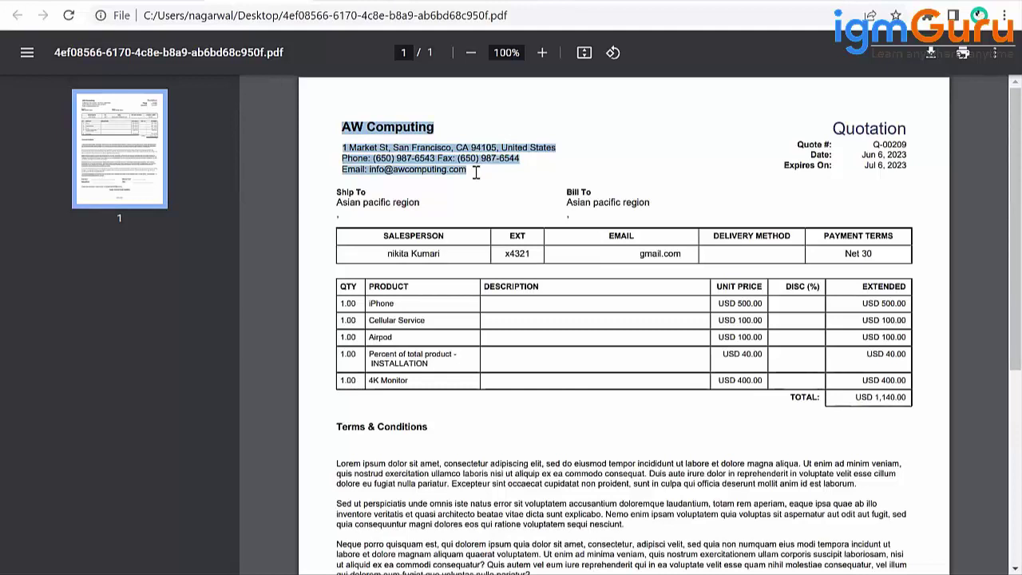
pyautogui.moveTo(476, 173)
pyautogui.mouseDown()
pyautogui.moveTo(349, 119)
pyautogui.moveTo(485, 172)
pyautogui.mouseUp()
pyautogui.click(485, 172)
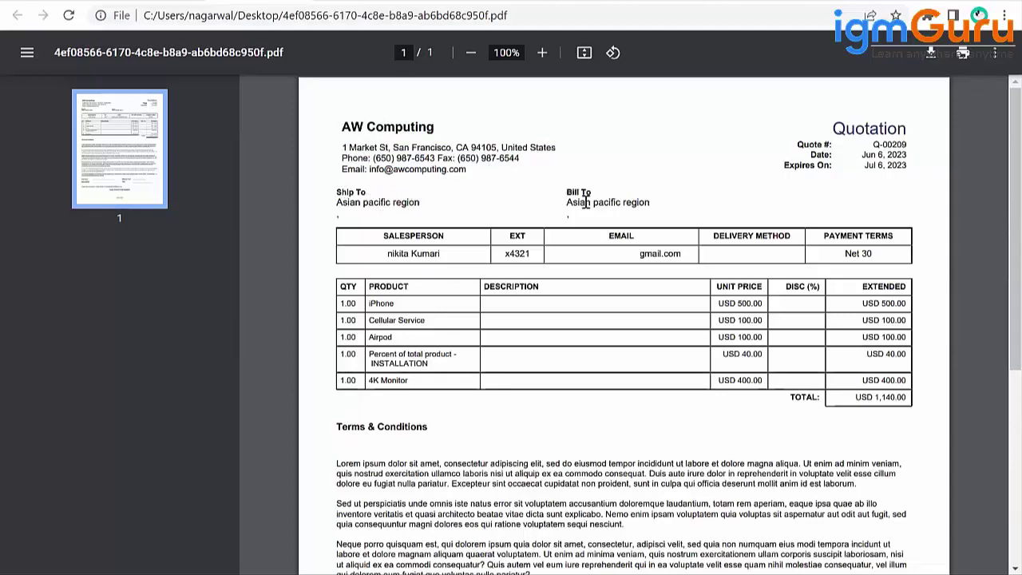
pyautogui.moveTo(568, 193); pyautogui.dragTo(596, 192)
pyautogui.scroll(-1, 578, 183)
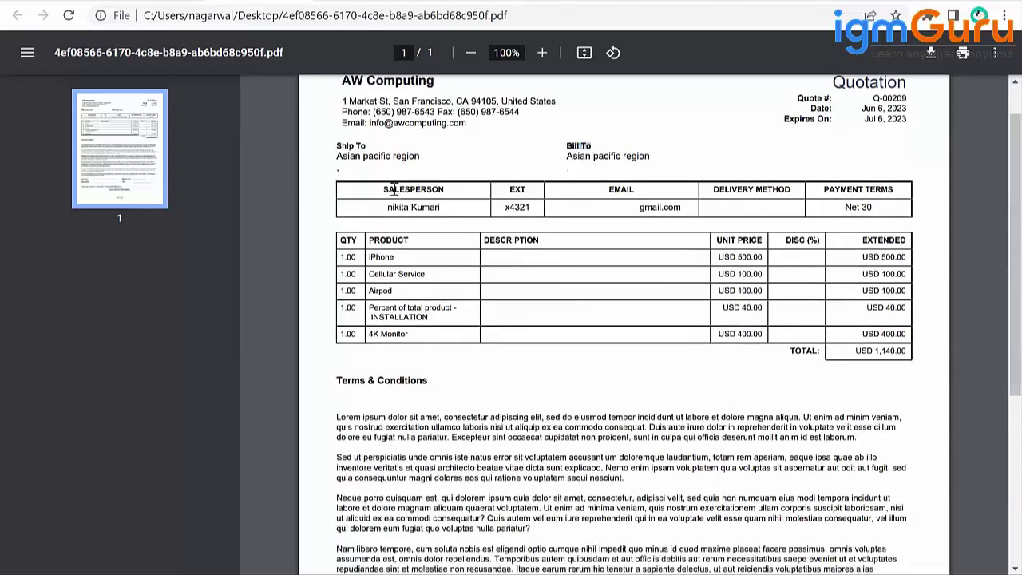
pyautogui.moveTo(380, 187); pyautogui.dragTo(895, 206)
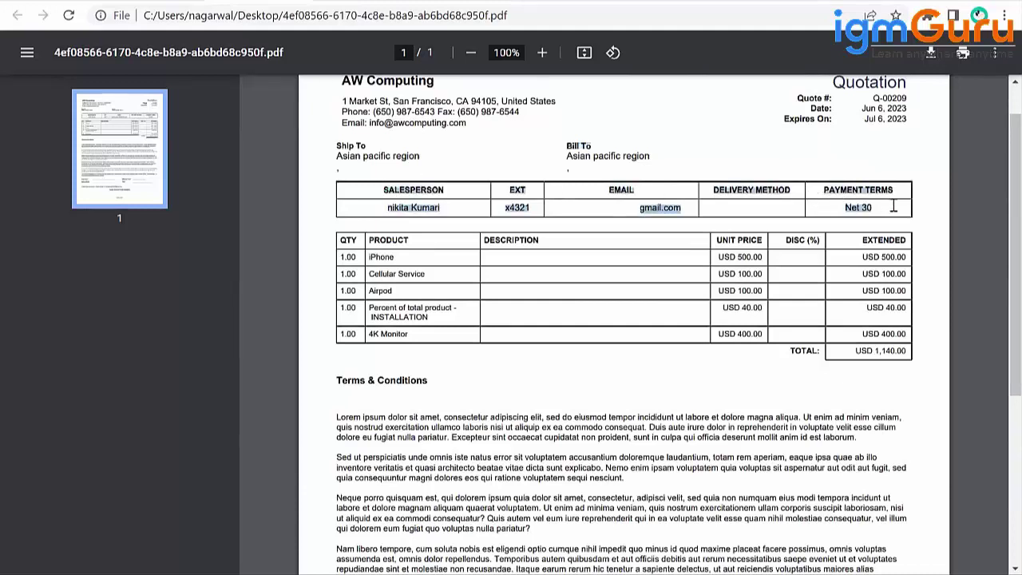
pyautogui.click(389, 200)
pyautogui.moveTo(385, 196); pyautogui.dragTo(450, 207)
pyautogui.click(450, 206)
pyautogui.moveTo(450, 207); pyautogui.dragTo(383, 209)
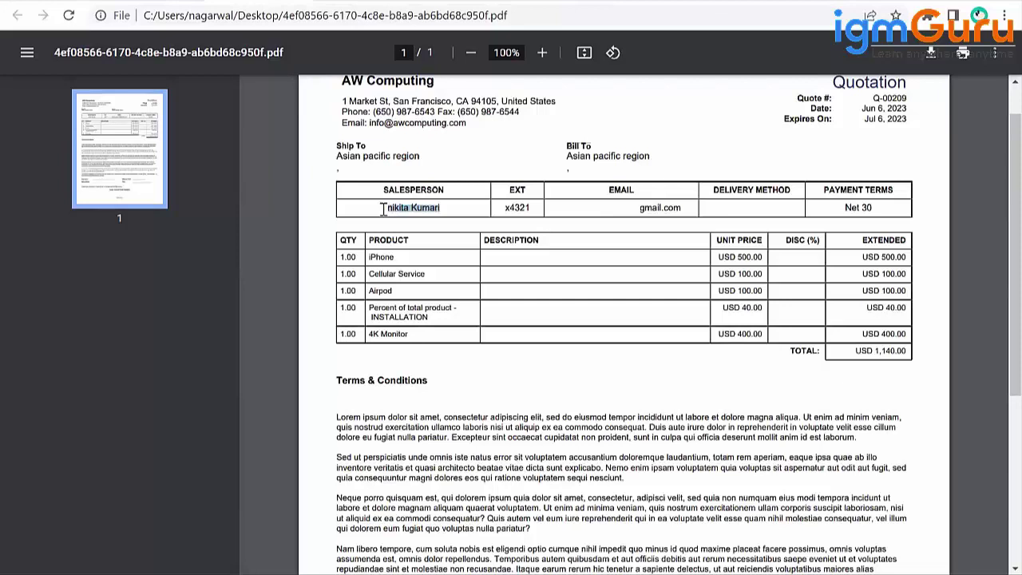
pyautogui.click(388, 208)
pyautogui.scroll(-1, 384, 168)
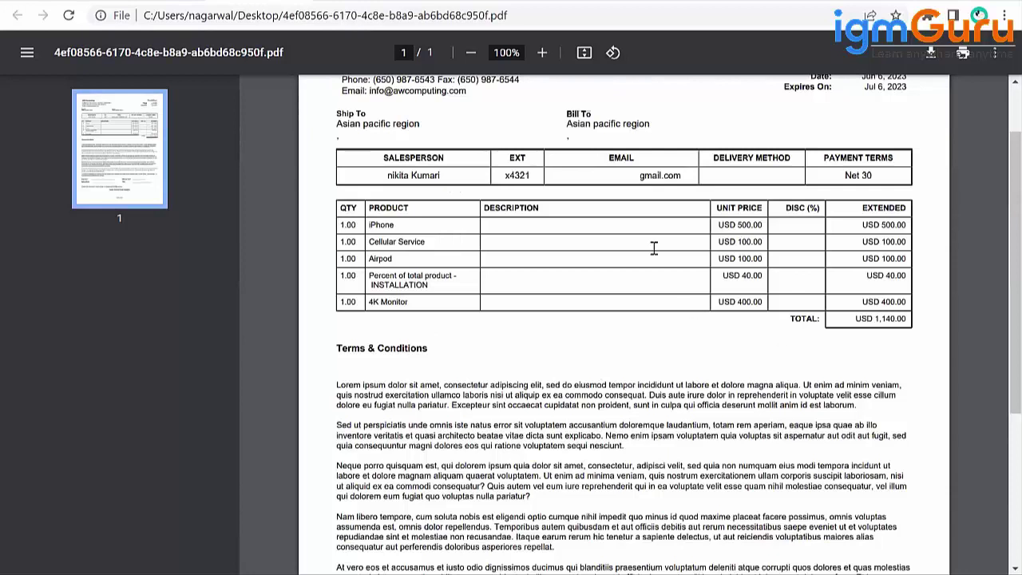
pyautogui.doubleClick(444, 158)
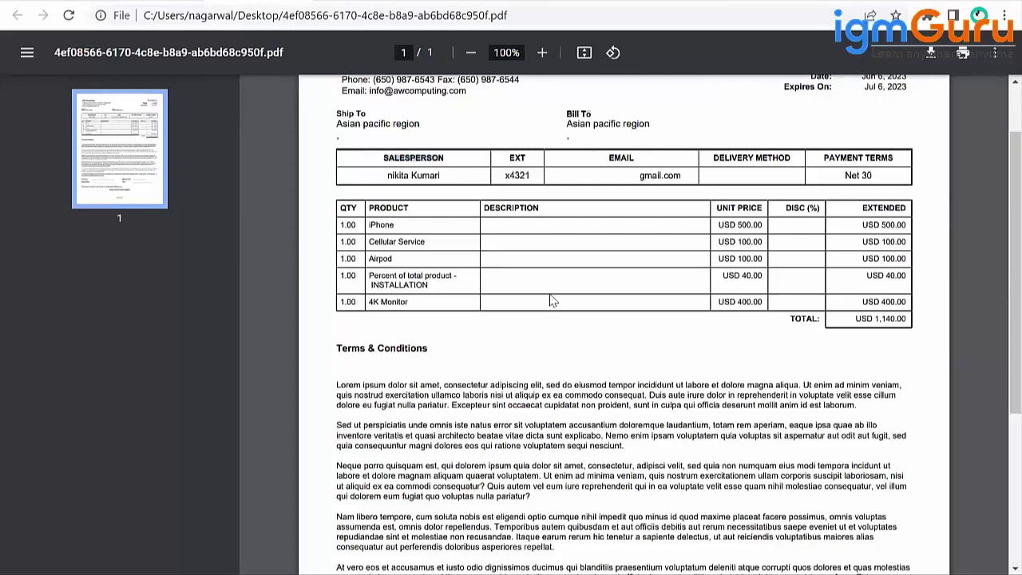
pyautogui.click(451, 175)
pyautogui.moveTo(345, 214)
pyautogui.mouseDown()
pyautogui.moveTo(523, 257)
pyautogui.moveTo(354, 210)
pyautogui.mouseUp()
pyautogui.click(486, 209)
pyautogui.tripleClick(907, 319)
pyautogui.moveTo(382, 230); pyautogui.dragTo(809, 230)
pyautogui.click(813, 289)
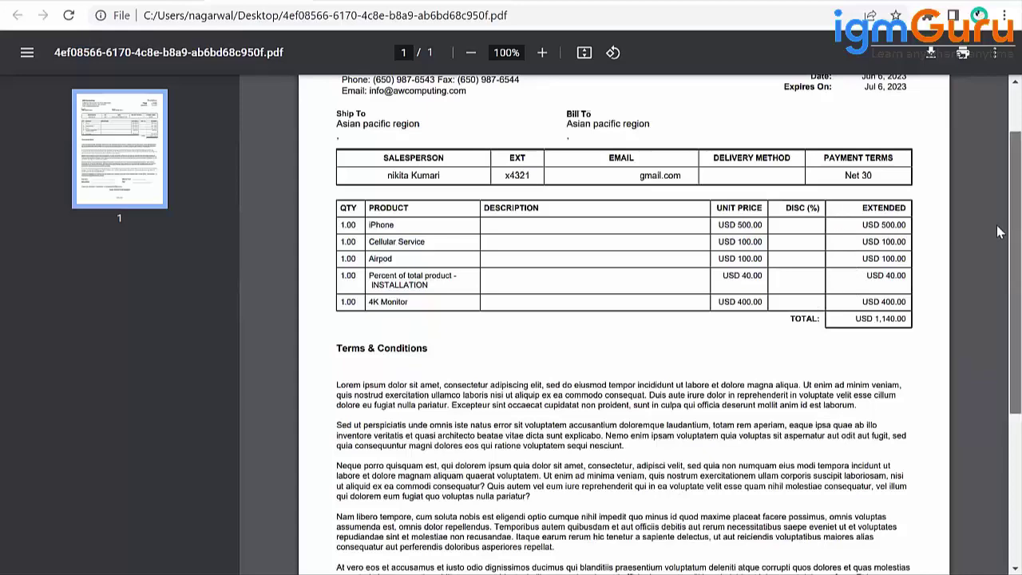
# - Scroll down to the quote's Terms & Conditions and highlight that text
pyautogui.scroll(-3, 999, 285)
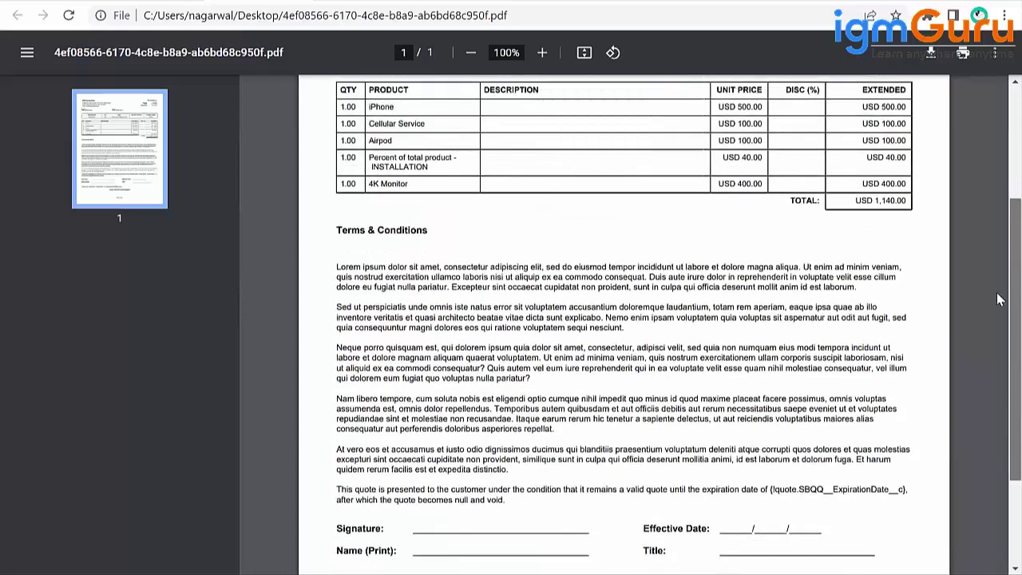
pyautogui.scroll(-2, 998, 303)
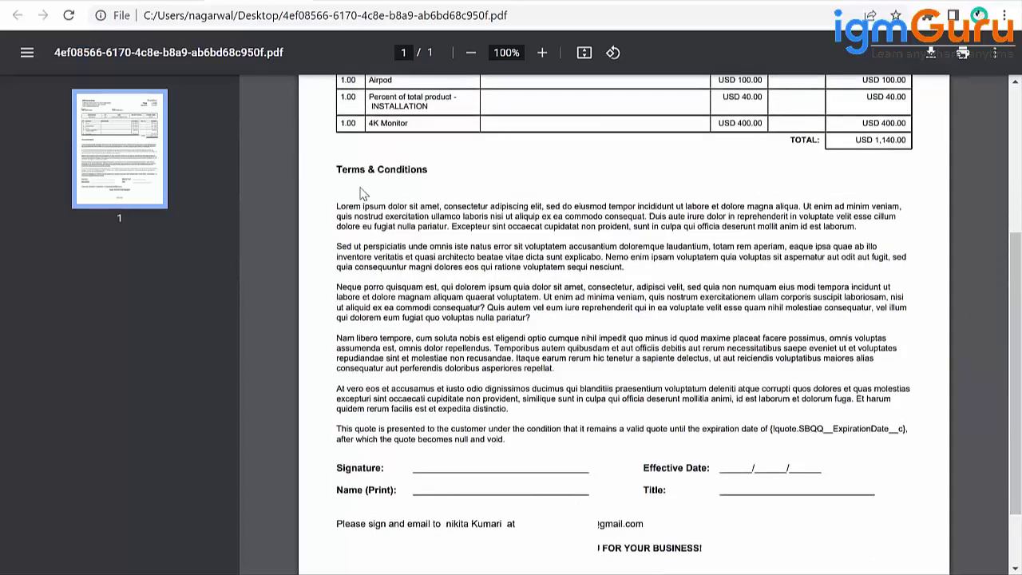
pyautogui.moveTo(540, 383); pyautogui.dragTo(513, 449)
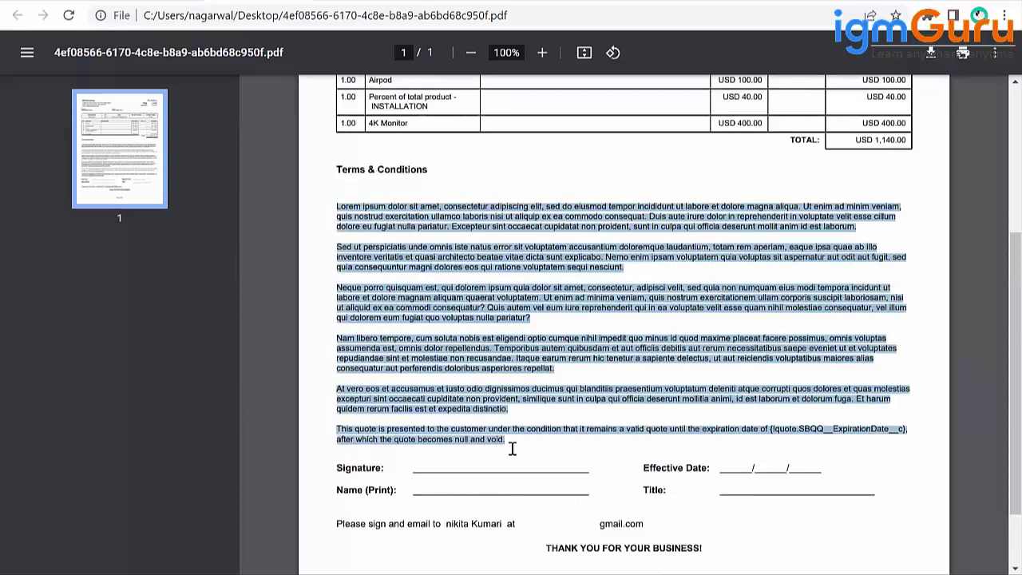
pyautogui.click(455, 461)
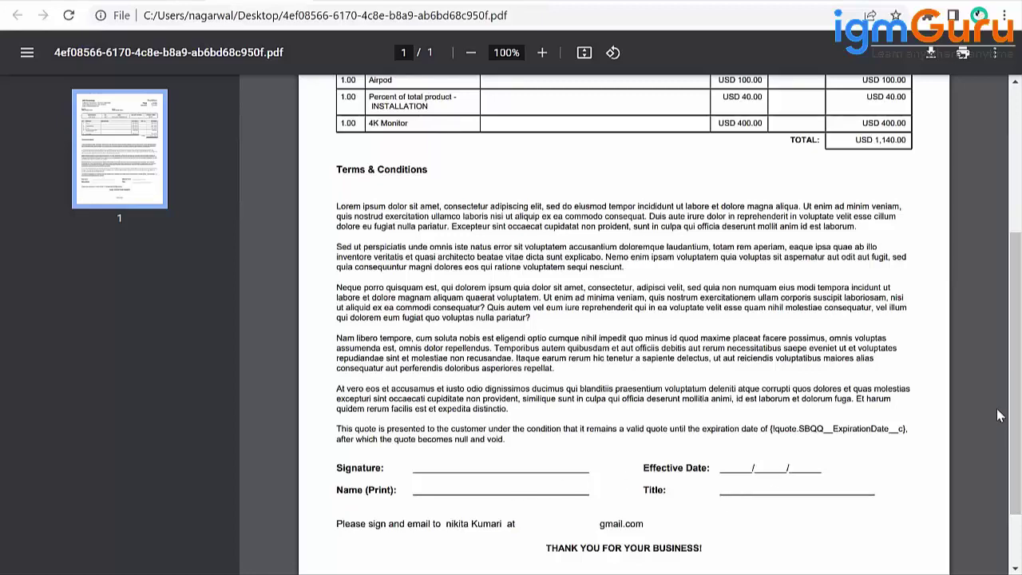
# - Highlight Signature at Page 1 of 1, then go back to the Salesforce Preview Document tab
pyautogui.scroll(-2, 996, 423)
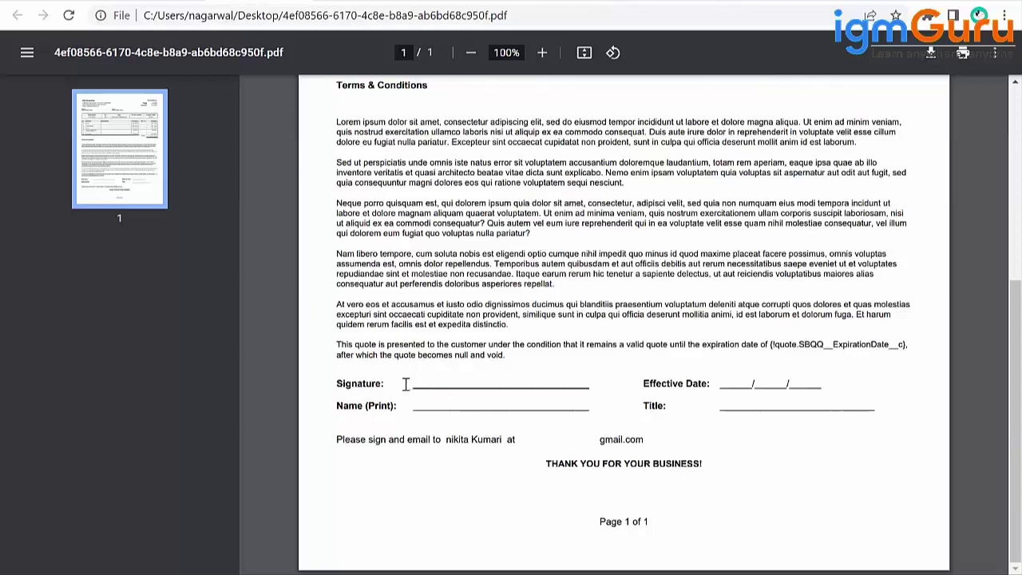
pyautogui.moveTo(336, 386); pyautogui.dragTo(380, 387)
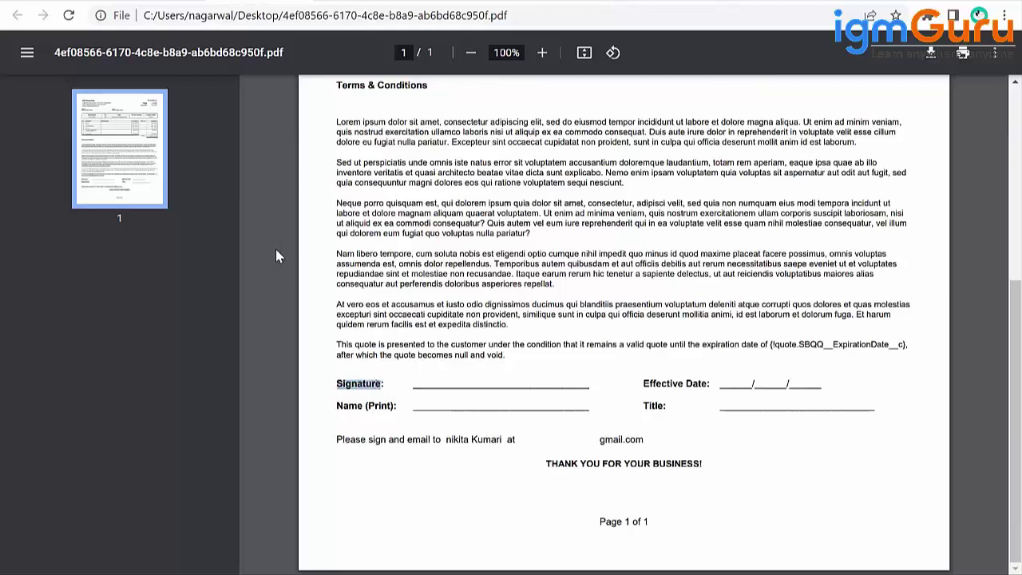
pyautogui.click(168, 1)
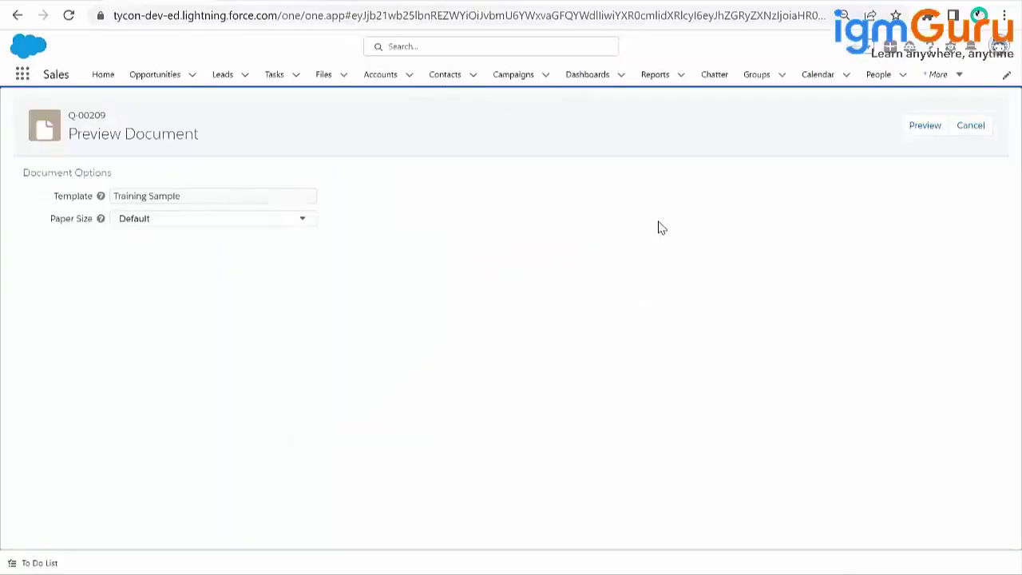
# - Return to the Q-00209 PDF, highlight part of the Terms & Conditions, and scroll back up
pyautogui.click(431, 1)
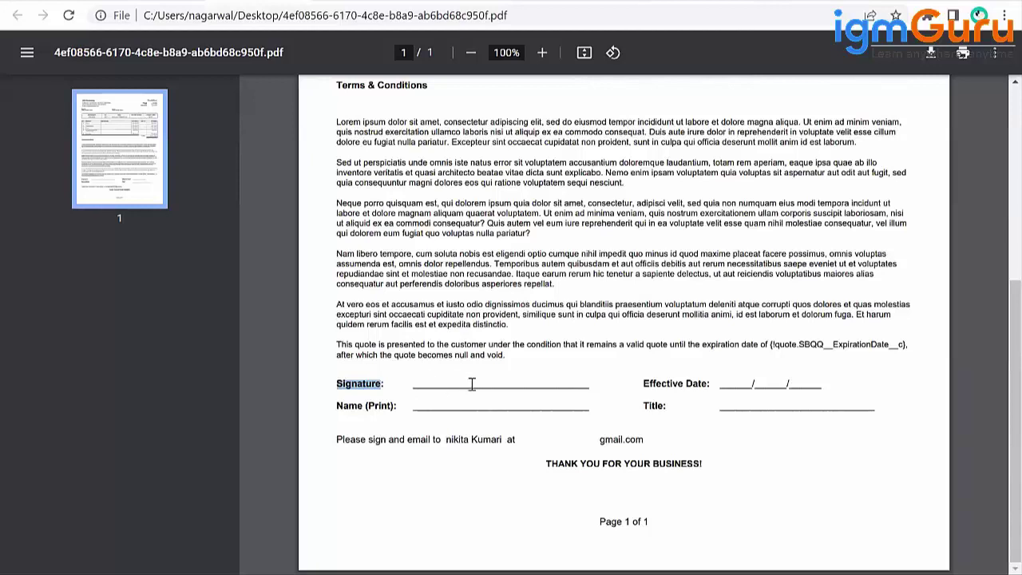
pyautogui.moveTo(511, 348)
pyautogui.mouseDown()
pyautogui.moveTo(498, 141)
pyautogui.moveTo(374, 61)
pyautogui.moveTo(420, 248)
pyautogui.moveTo(440, 284)
pyautogui.moveTo(448, 425)
pyautogui.mouseUp()
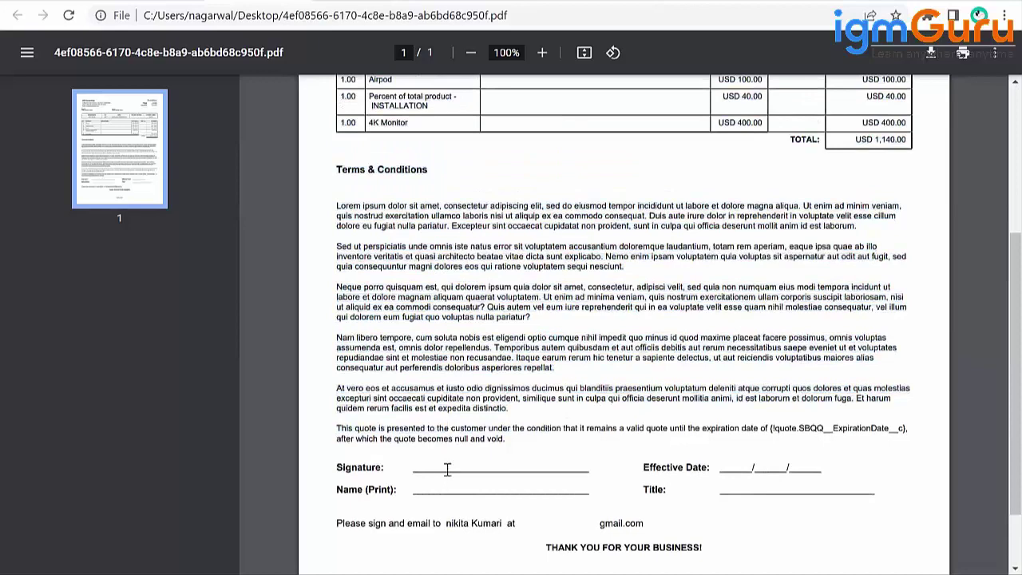
pyautogui.scroll(-1, 479, 320)
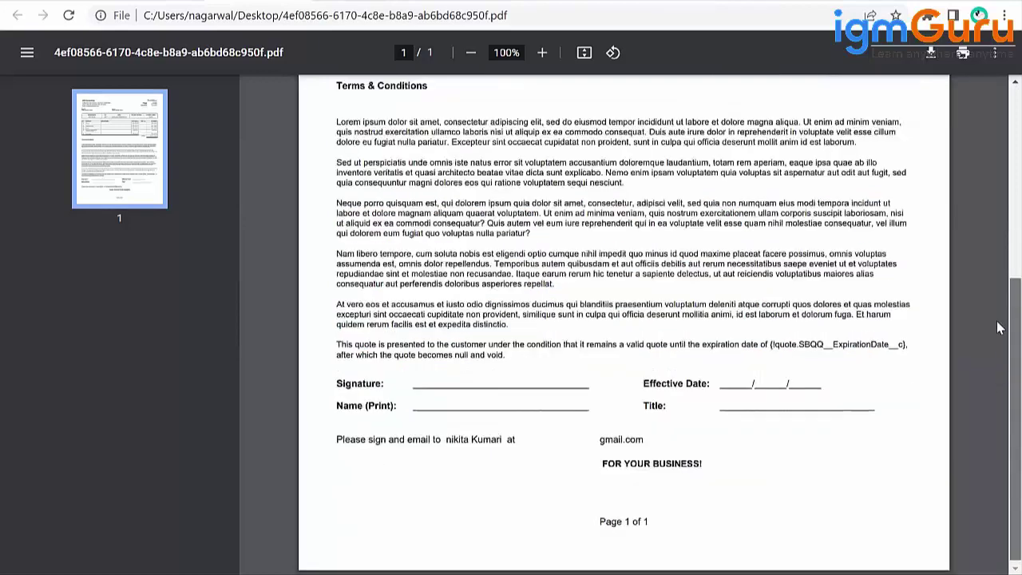
pyautogui.scroll(4, 504, 190)
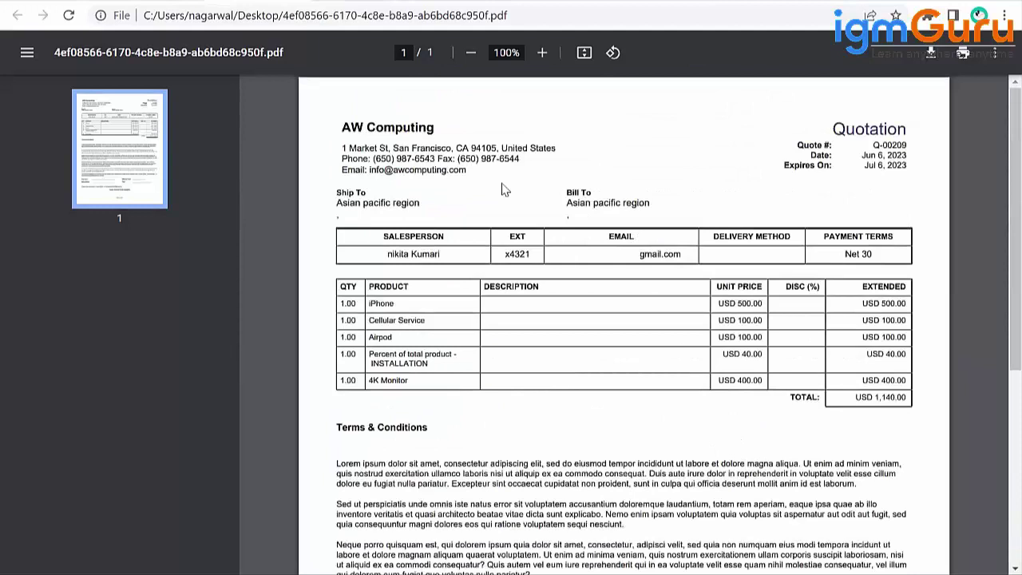